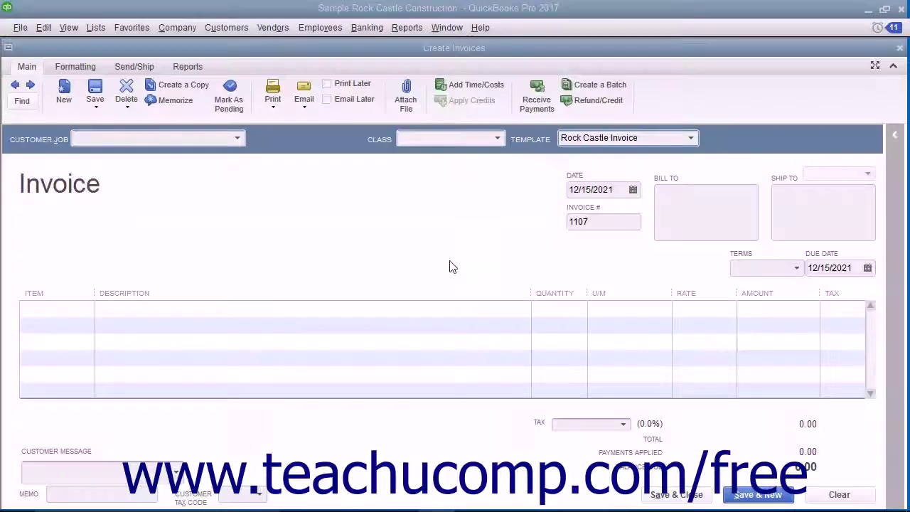
# Step: Browse the Customer:Job list, then start the first invoice item line
pyautogui.click(239, 139)
pyautogui.click(239, 140)
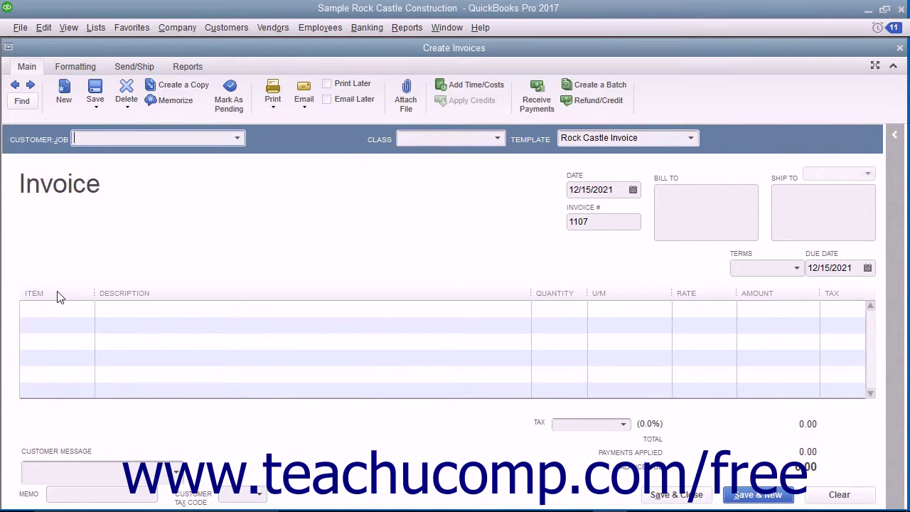
pyautogui.click(37, 311)
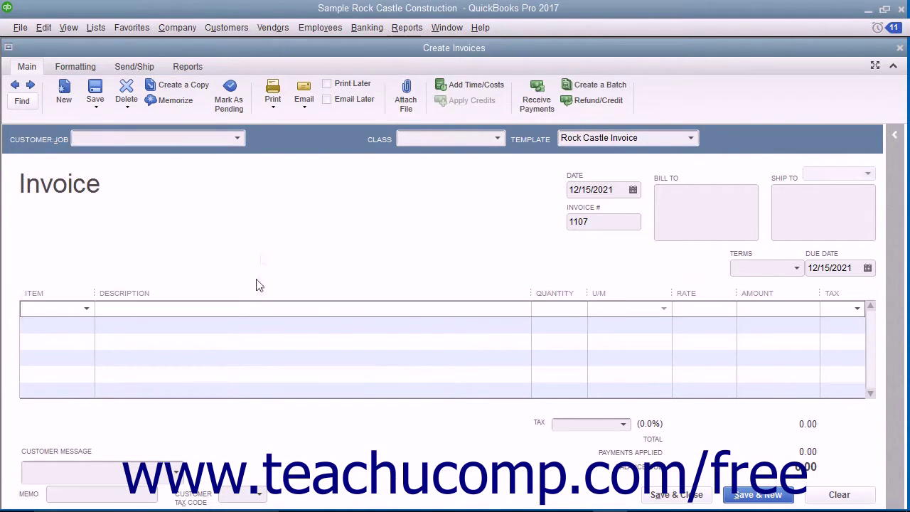
# Step: Preview the printed invoice, zooming in and back out, then close the preview
pyautogui.click(275, 107)
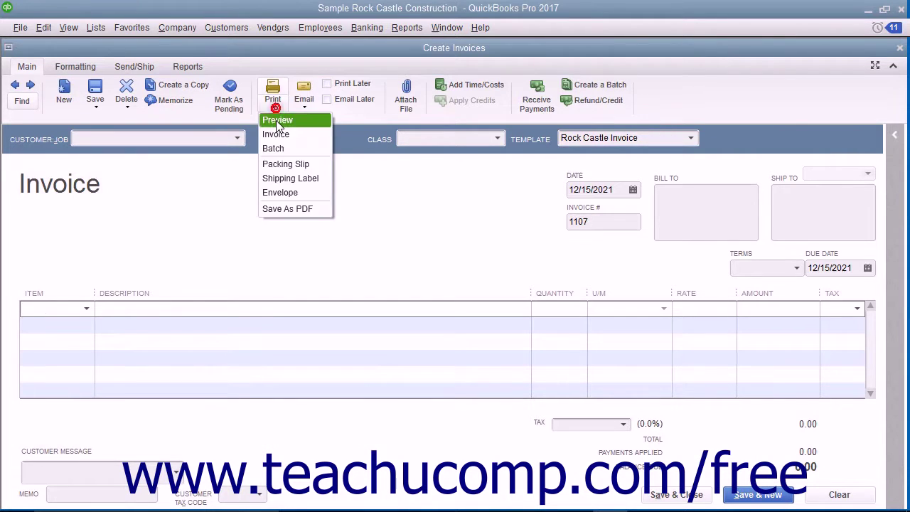
pyautogui.click(277, 120)
pyautogui.click(145, 161)
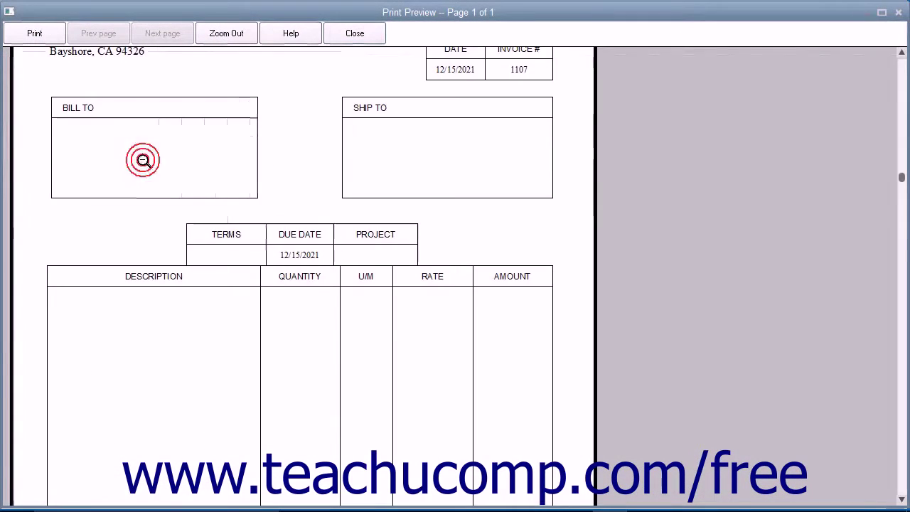
pyautogui.click(143, 160)
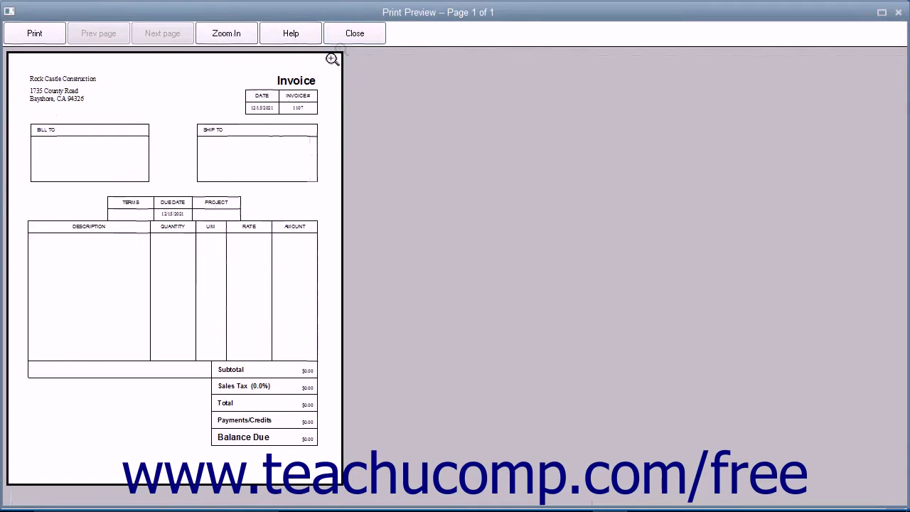
pyautogui.click(346, 38)
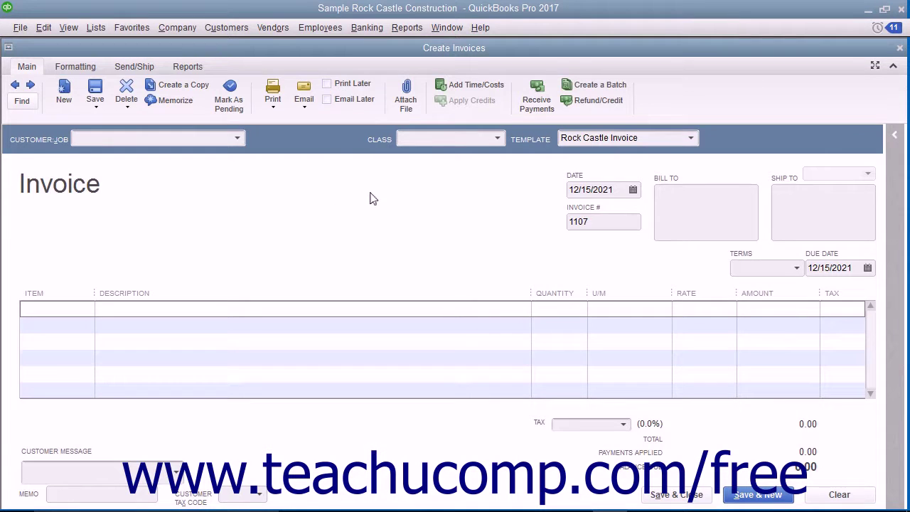
# Step: Switch the invoice to the Custom Progress Invoice template and close the invoice form
pyautogui.click(691, 138)
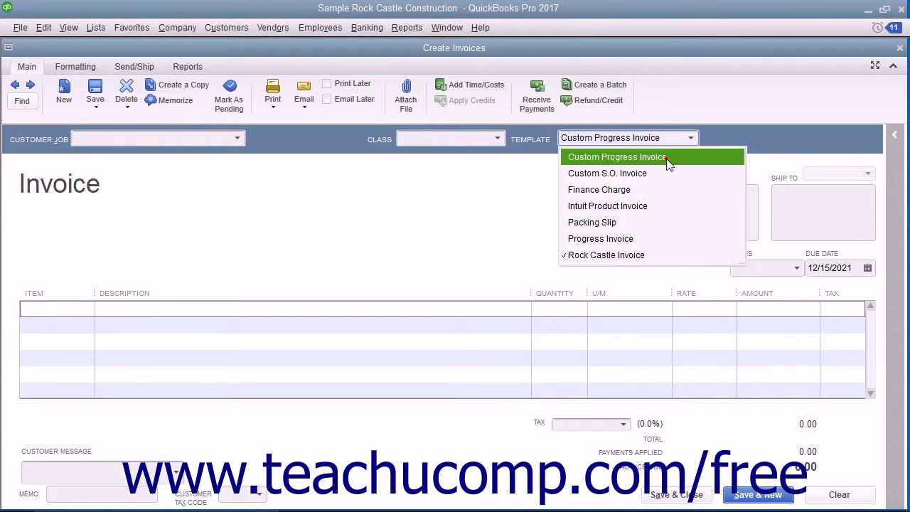
pyautogui.click(672, 158)
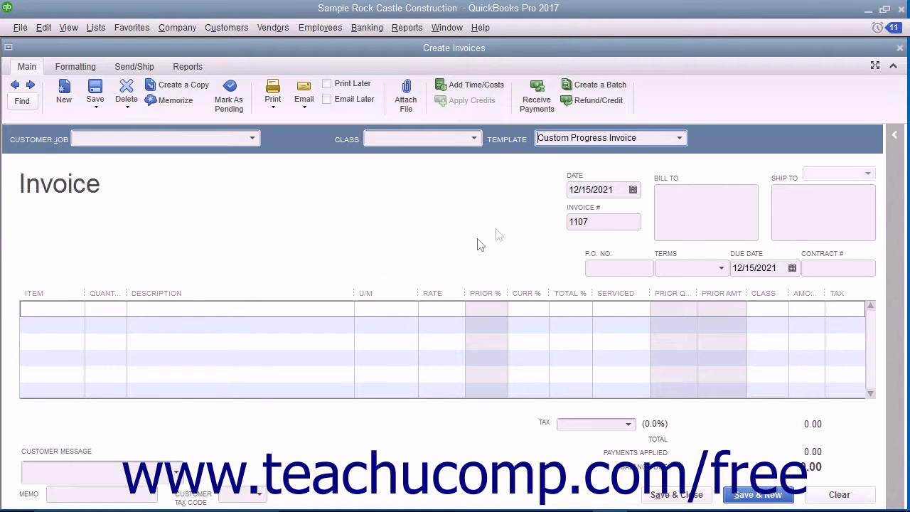
pyautogui.click(679, 139)
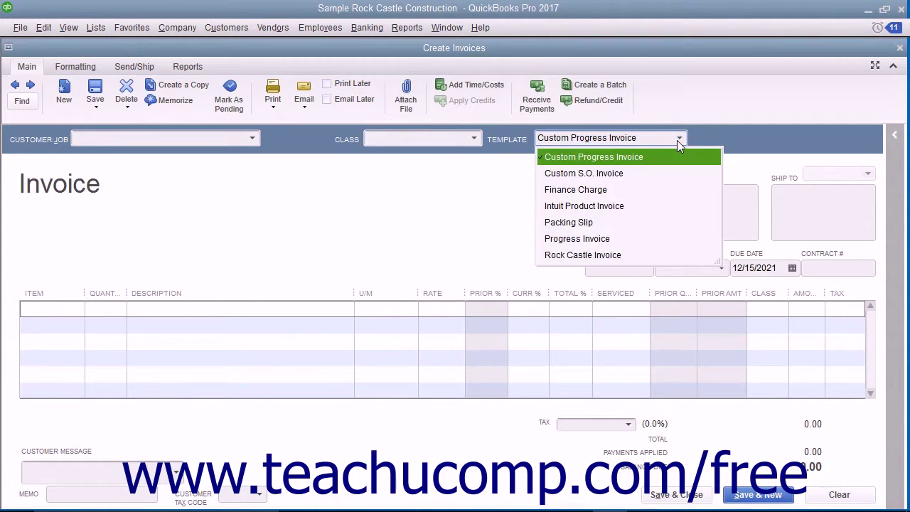
pyautogui.click(679, 140)
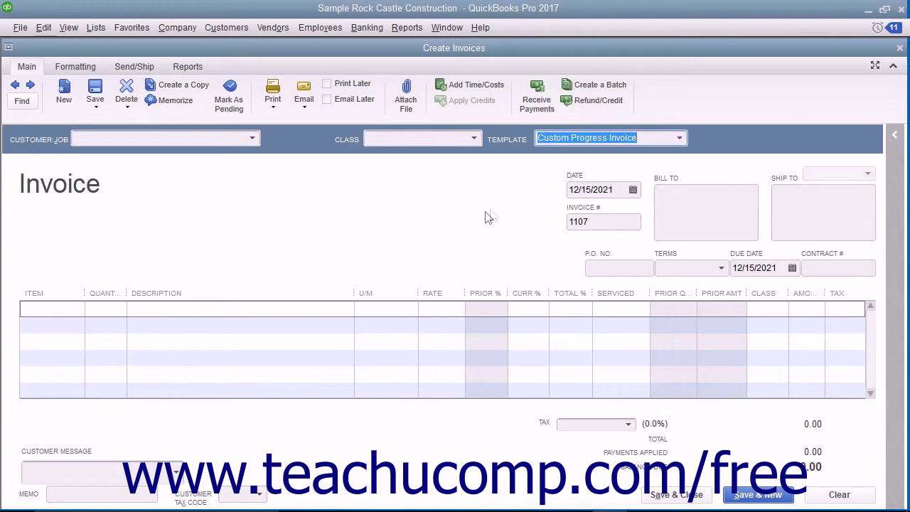
pyautogui.press('Escape')
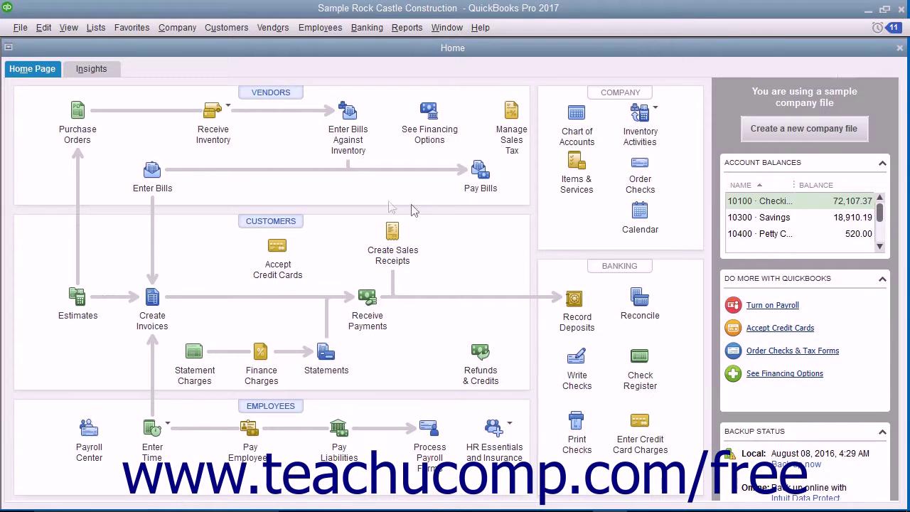
# Step: Open the Templates list via Lists > Templates and show its Templates actions menu
pyautogui.click(96, 29)
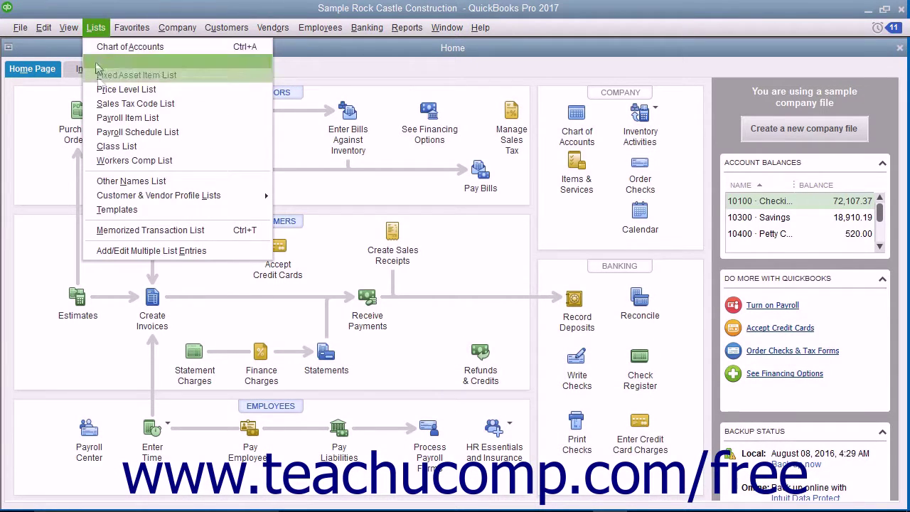
pyautogui.click(111, 209)
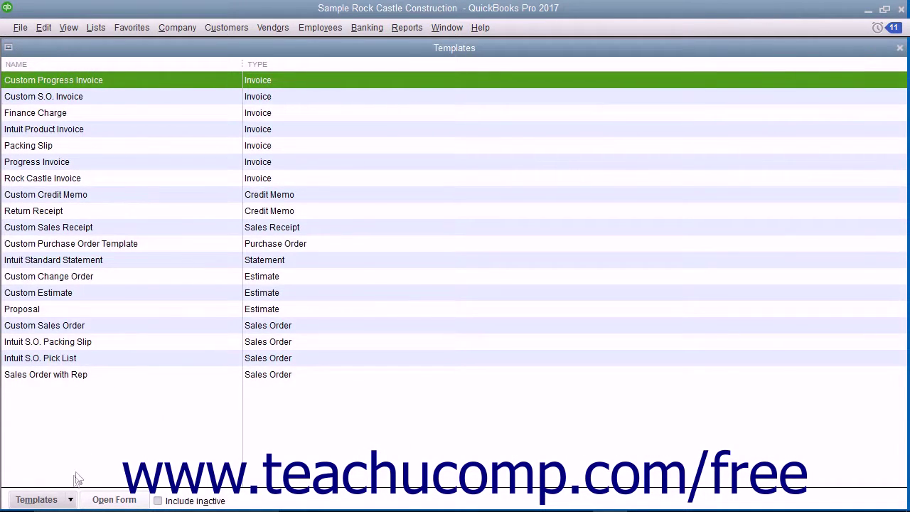
pyautogui.click(69, 500)
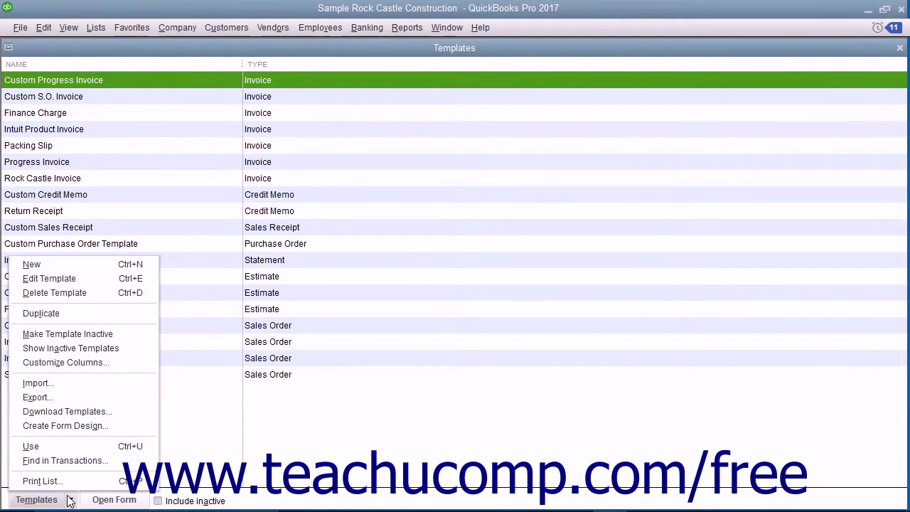
# Step: Create a new Invoice template named 'My Custom Invoice' and save it
pyautogui.click(79, 268)
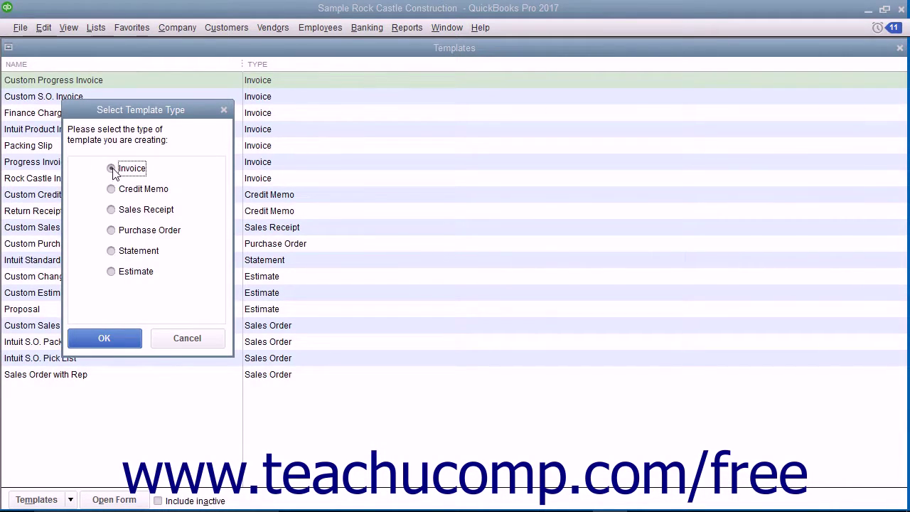
pyautogui.click(119, 345)
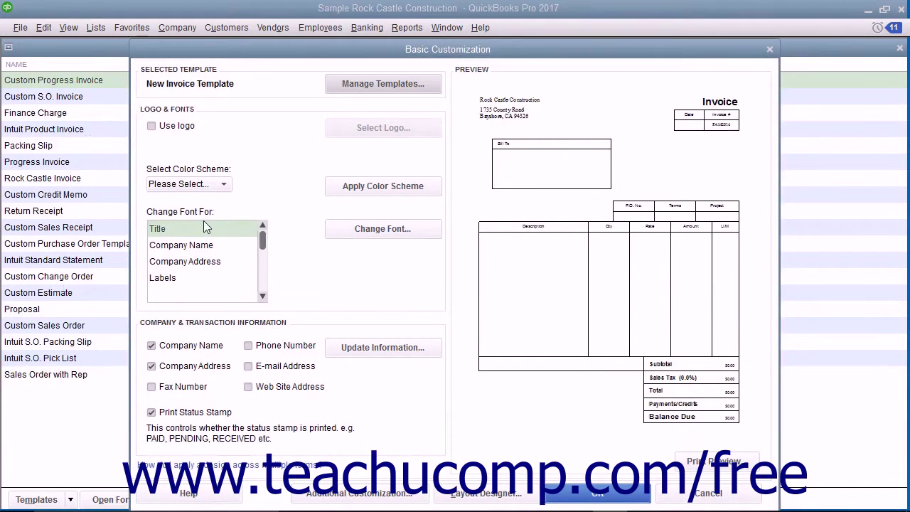
pyautogui.click(354, 85)
pyautogui.tripleClick(620, 94)
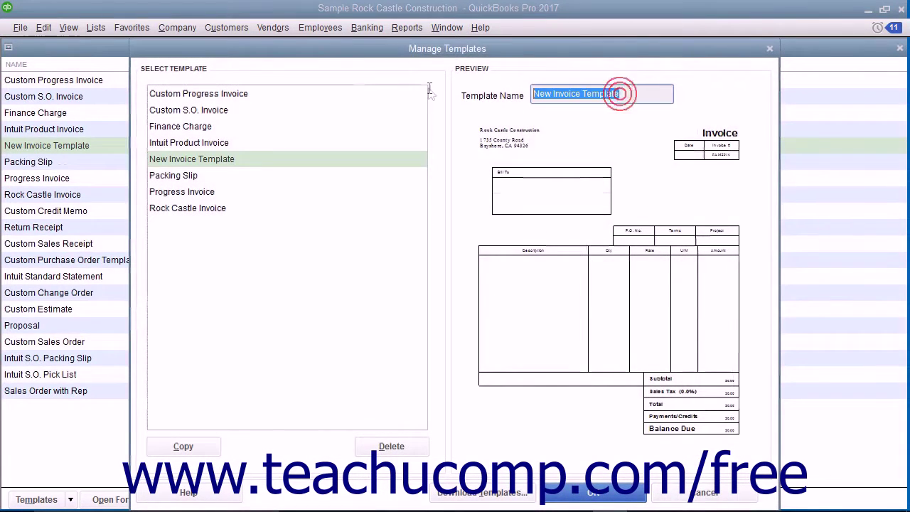
pyautogui.write('My Custom Invoice')
pyautogui.click(558, 497)
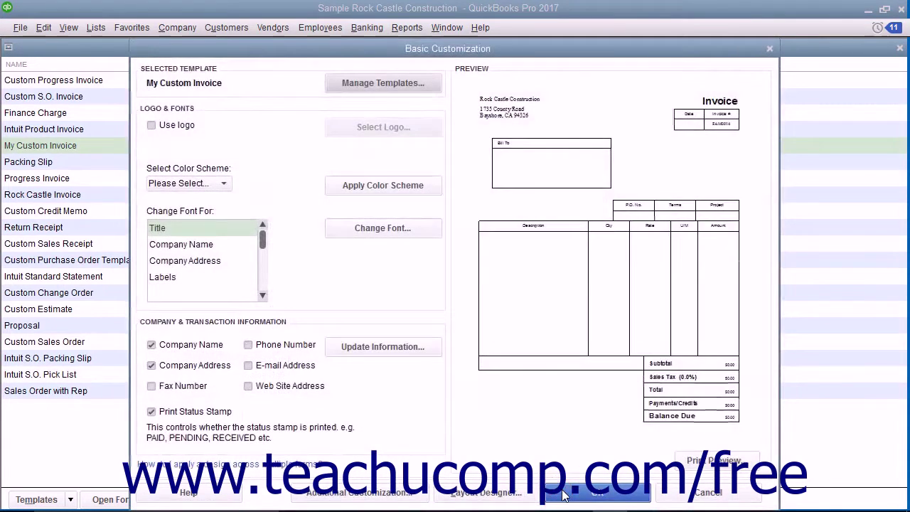
pyautogui.click(562, 493)
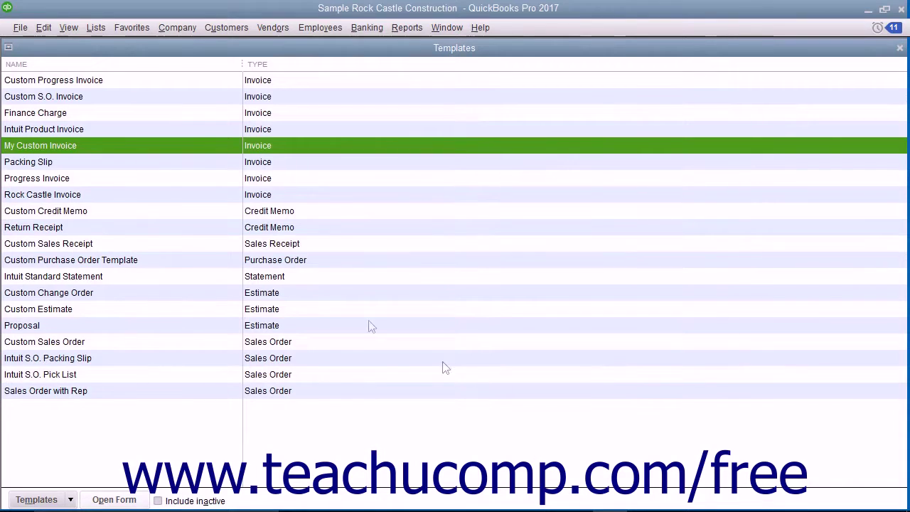
# Step: Edit My Custom Invoice to use the Blue color scheme and save the customization
pyautogui.click(118, 146)
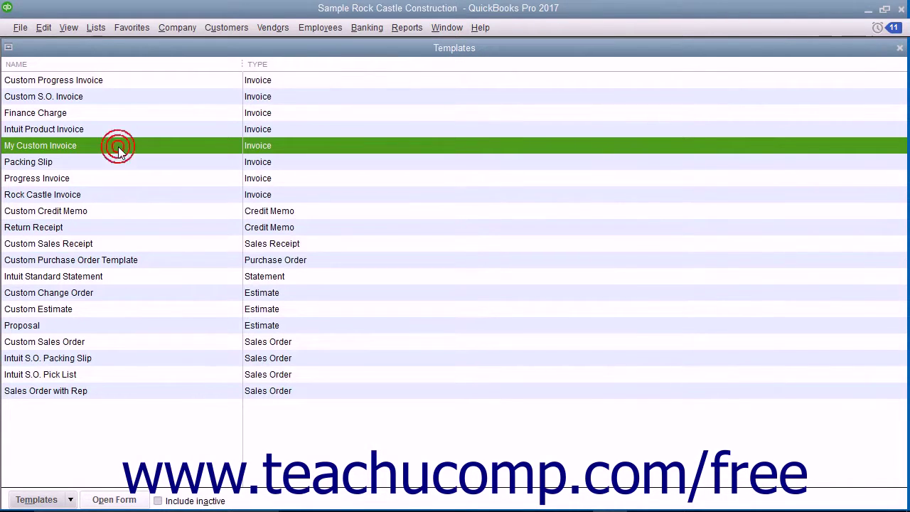
pyautogui.click(42, 499)
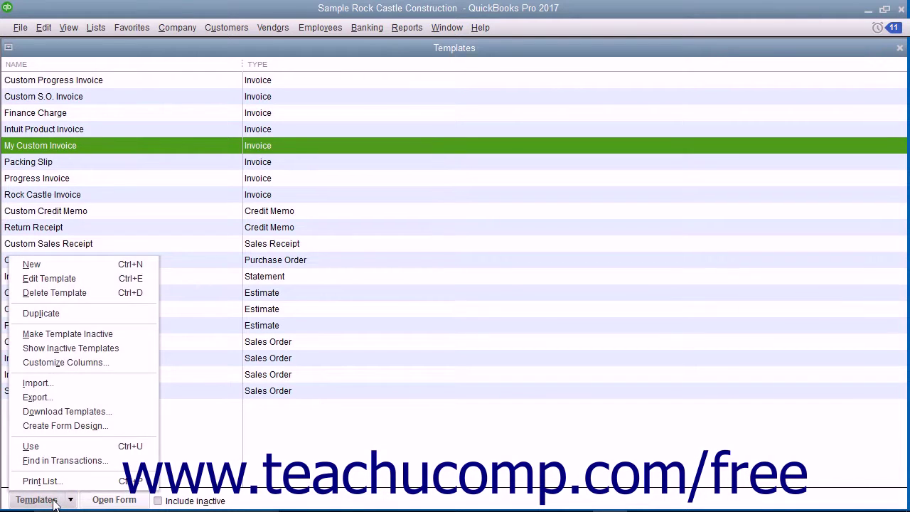
pyautogui.click(64, 280)
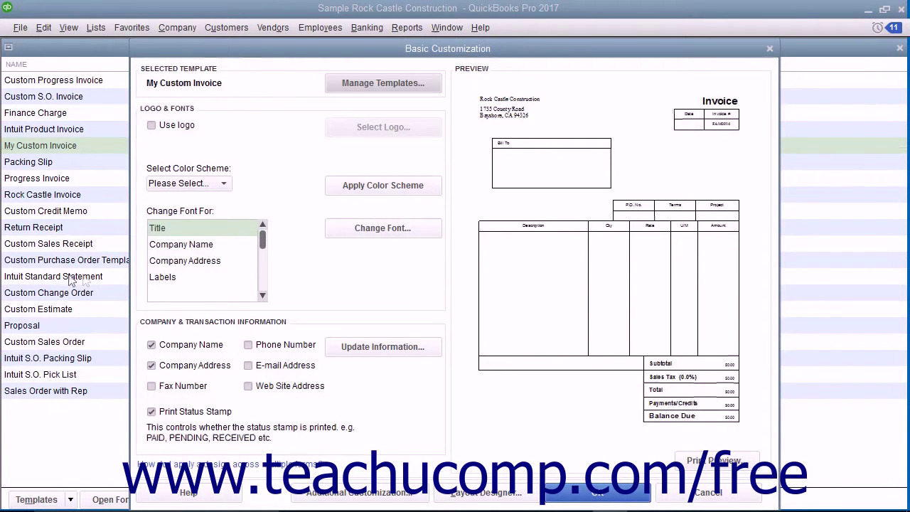
pyautogui.click(223, 183)
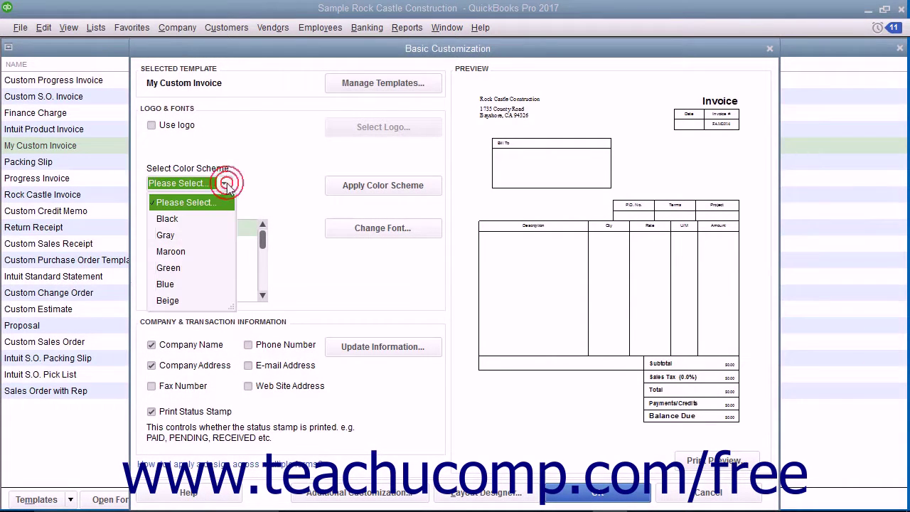
pyautogui.click(170, 284)
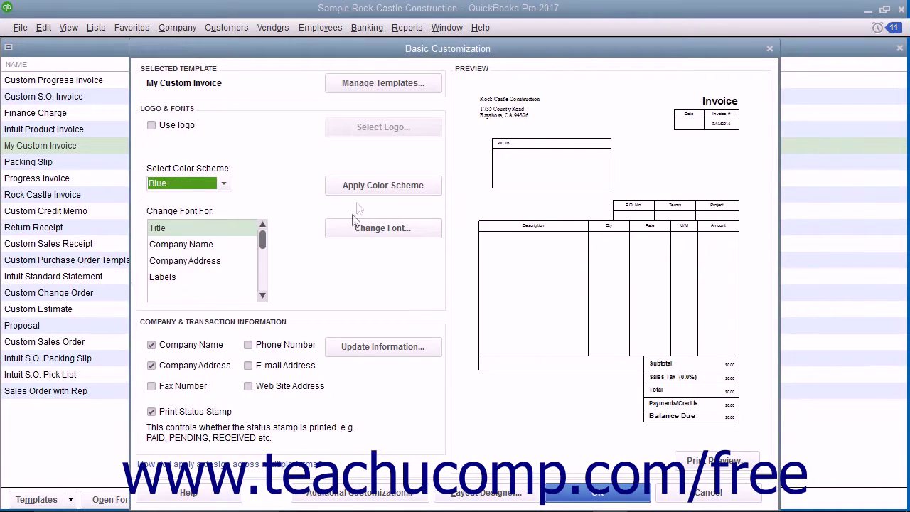
pyautogui.click(361, 188)
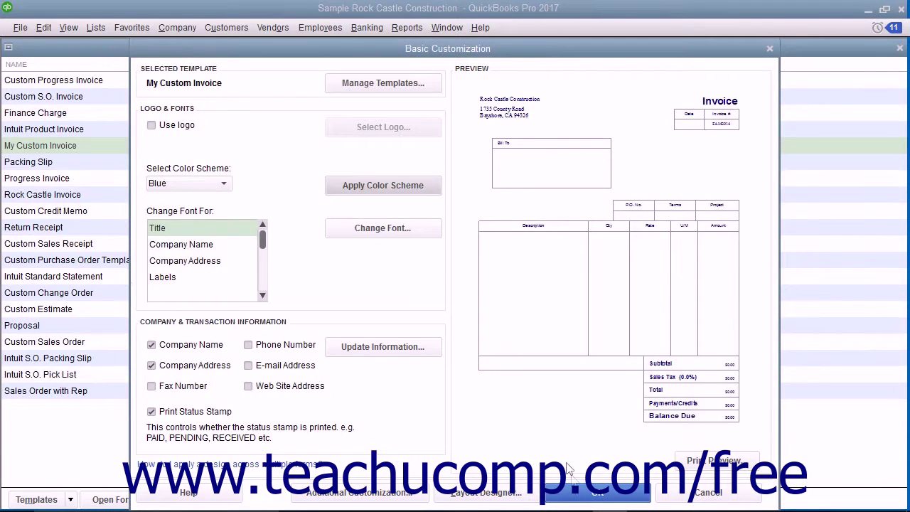
pyautogui.click(576, 490)
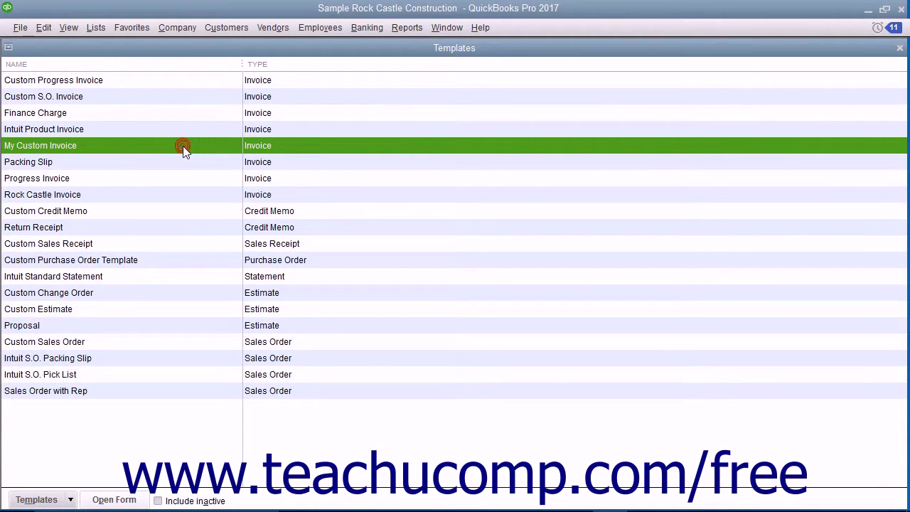
# Step: Delete the My Custom Invoice template via Templates > Delete Template and confirm
pyautogui.click(71, 500)
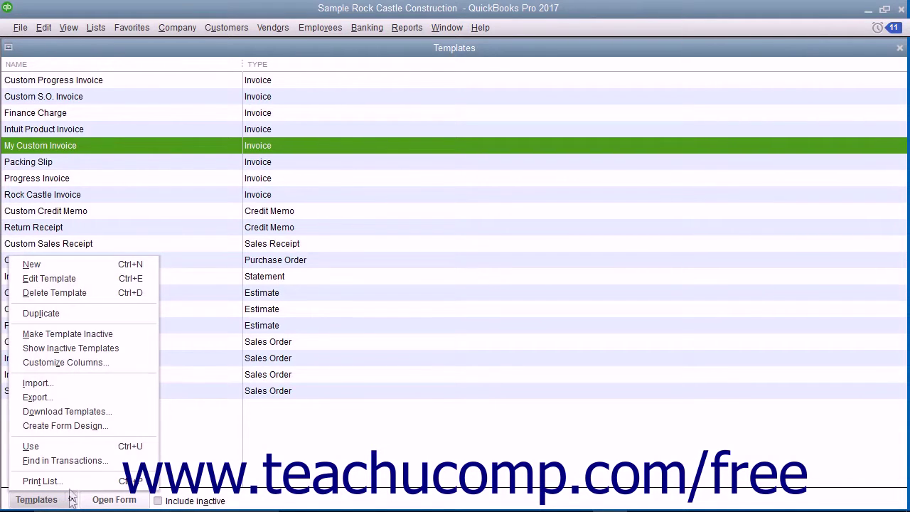
pyautogui.click(72, 297)
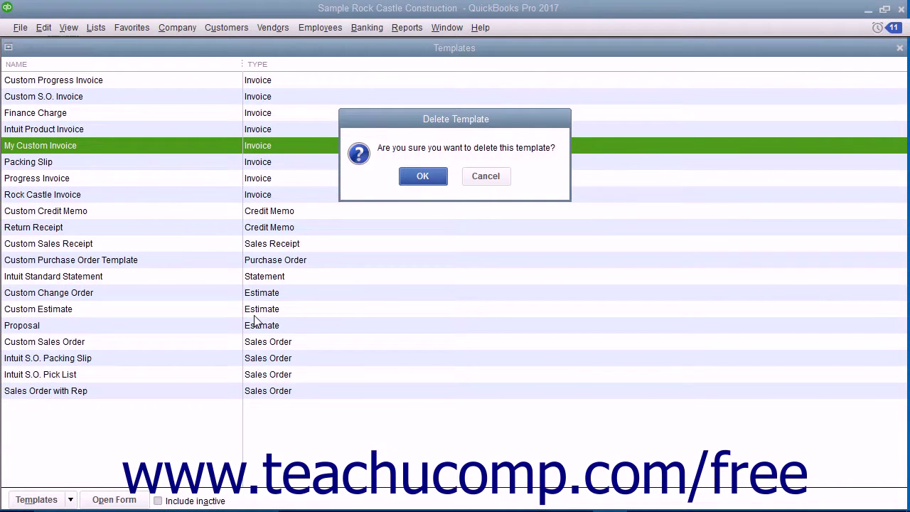
pyautogui.click(415, 179)
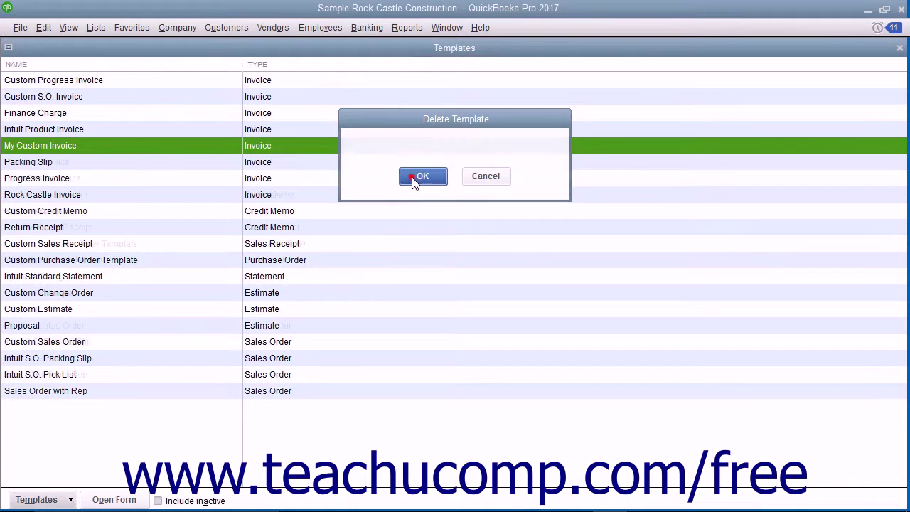